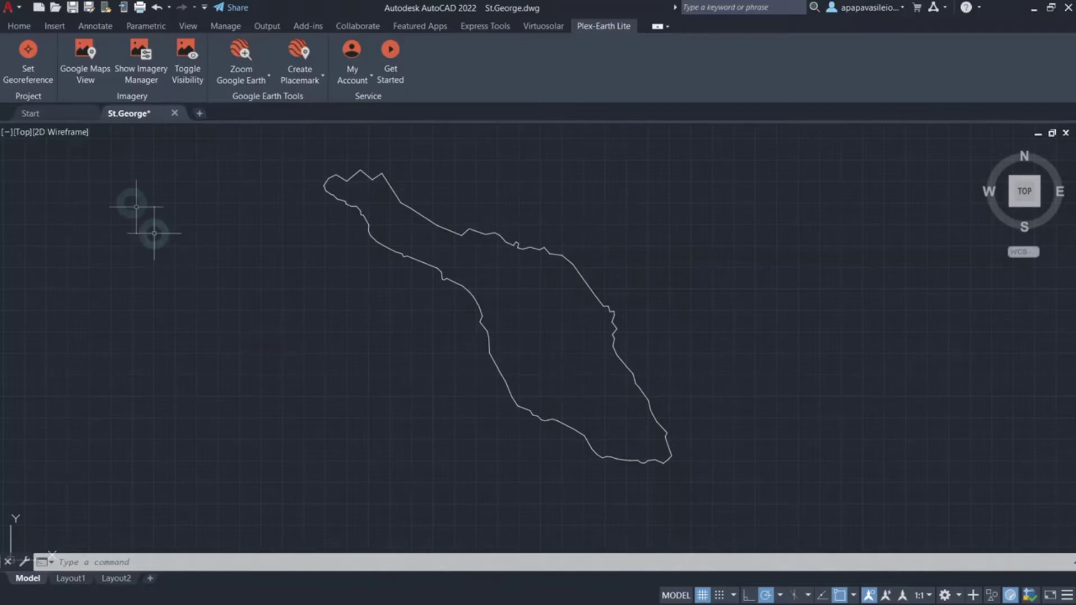
Step: Assign the GGRS87 / Greek Grid (EPSG 2100, meters) coordinate system to the drawing
{"action": "left_click", "coordinate": [36, 70]}
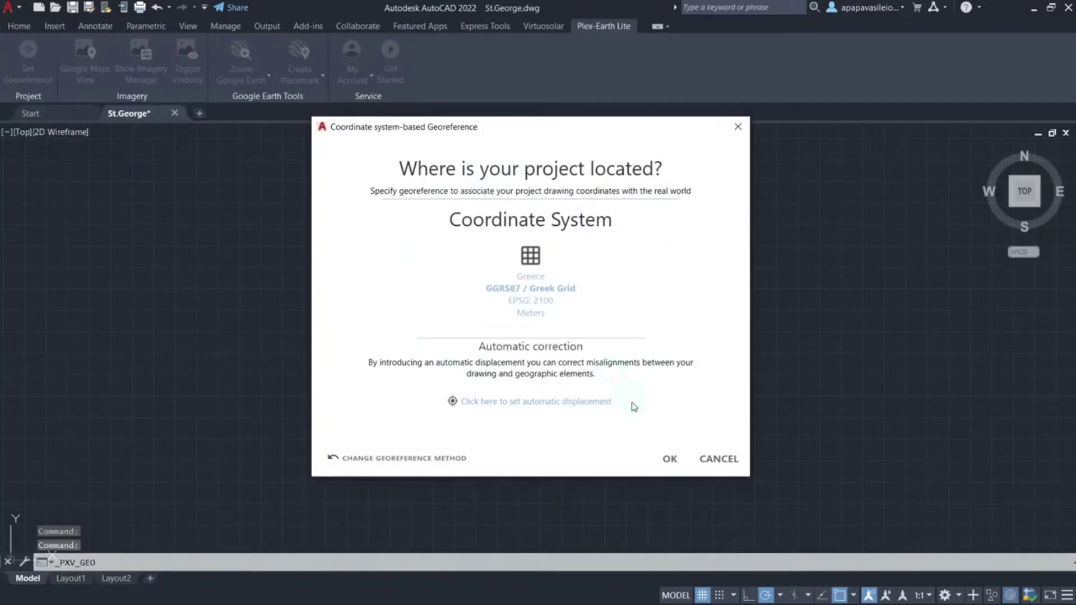
{"action": "left_click", "coordinate": [670, 458]}
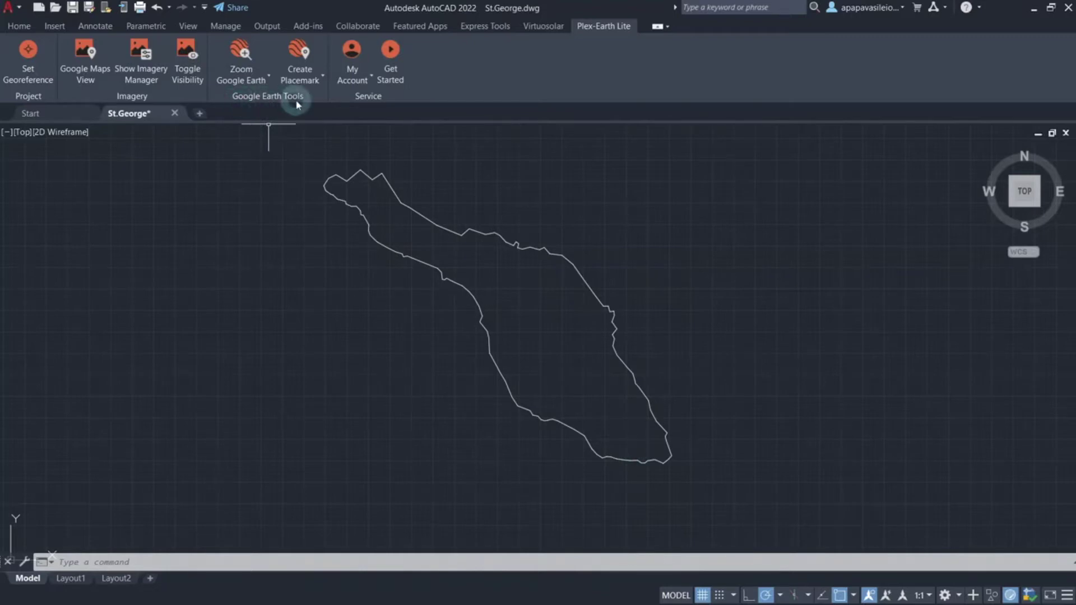
Step: Zoom Google Earth to a rectangular area picked around the St.George island outline
{"action": "left_click", "coordinate": [260, 80]}
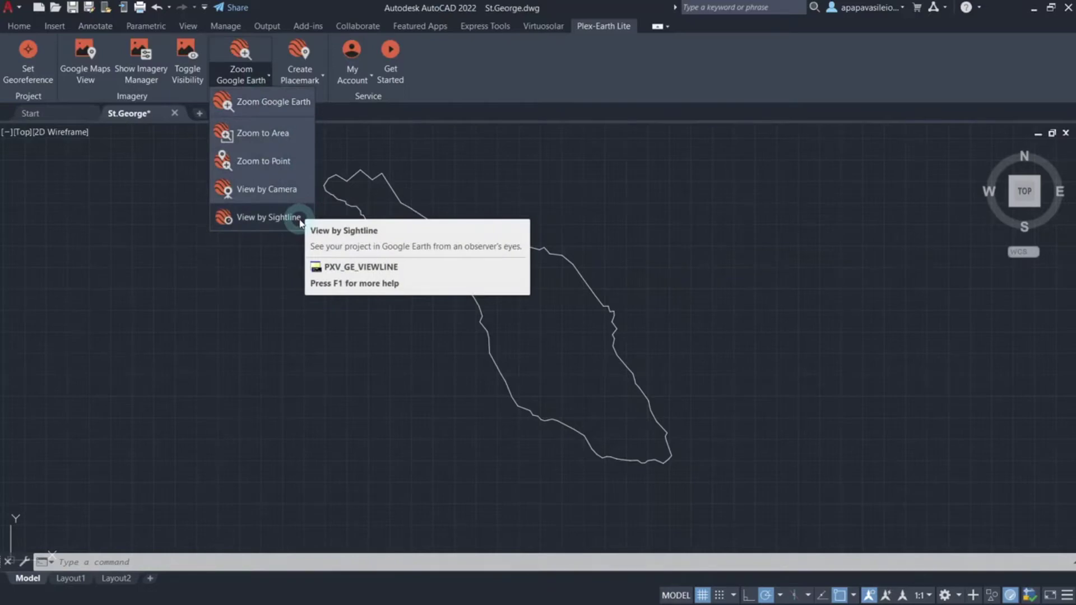
{"action": "left_click", "coordinate": [290, 134]}
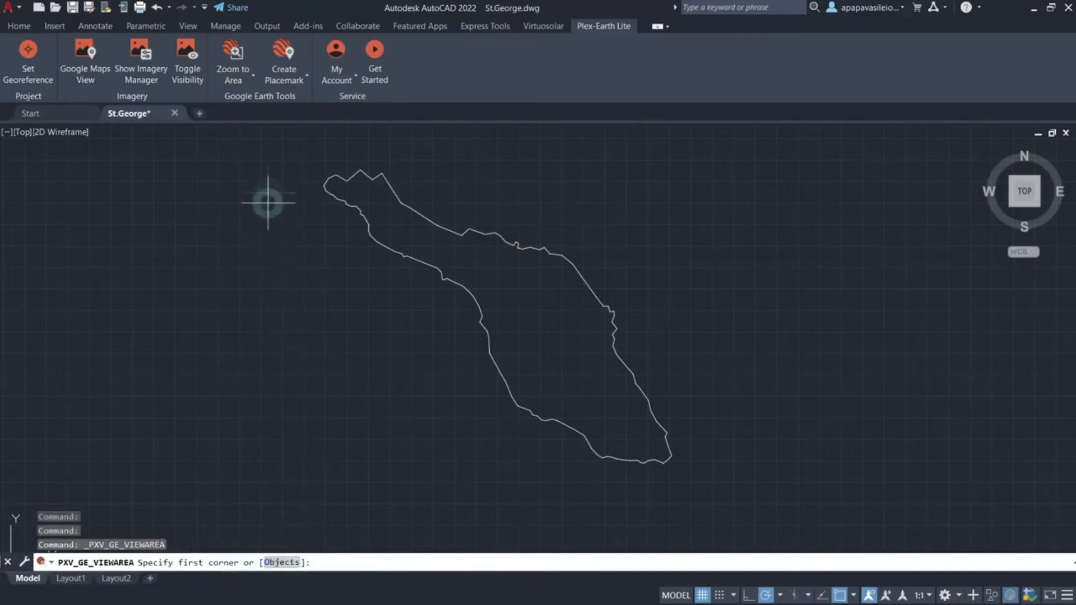
{"action": "left_click", "coordinate": [275, 151]}
{"action": "left_click", "coordinate": [708, 493]}
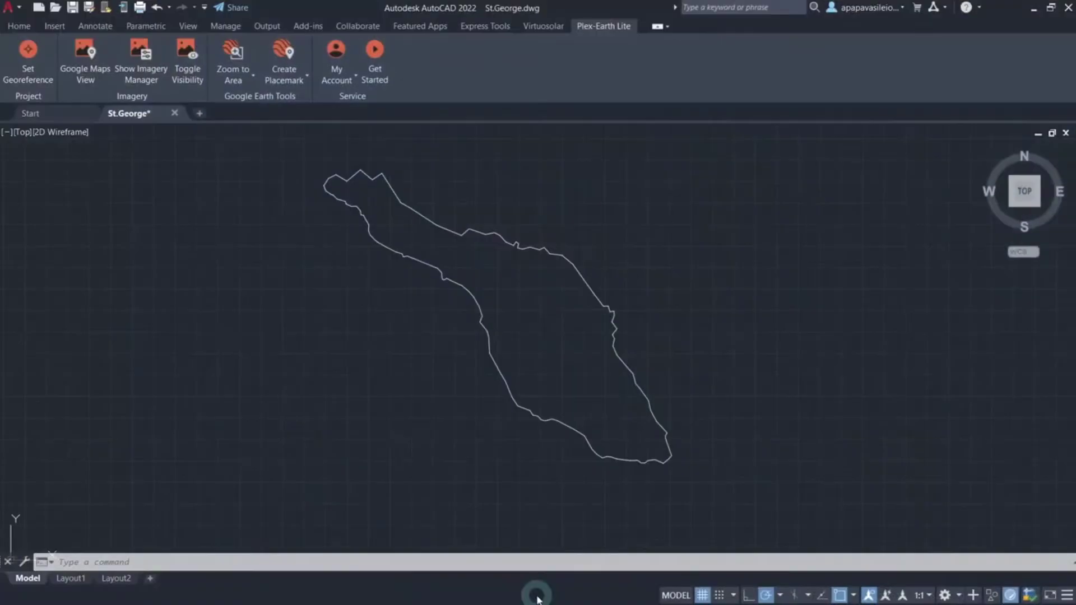
{"action": "left_click", "coordinate": [233, 83]}
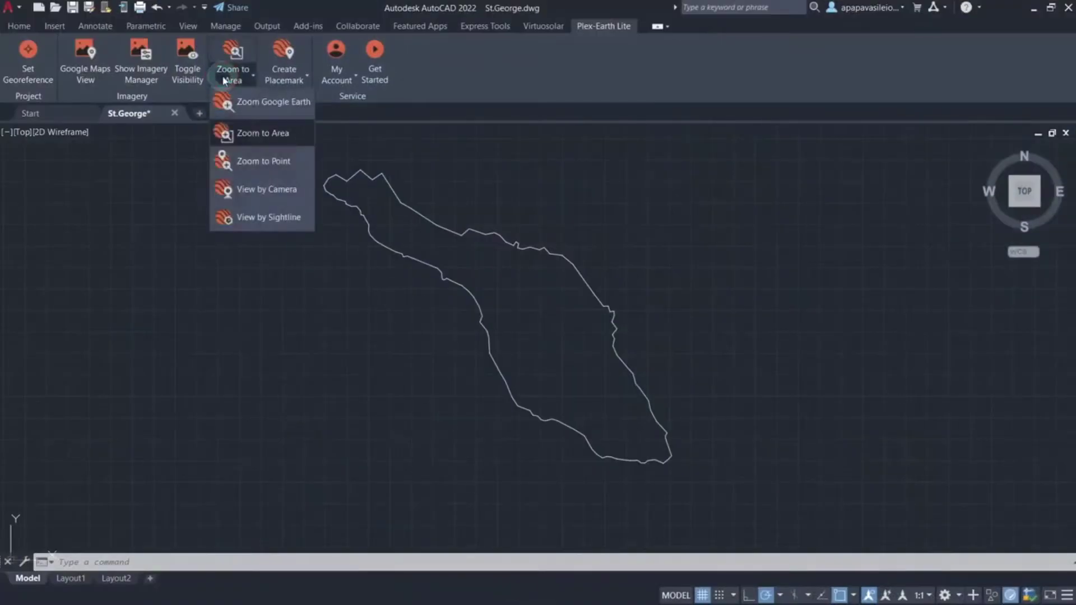
Step: Zoom Google Earth to the endpoint at the island's northwest tip
{"action": "left_click", "coordinate": [305, 164]}
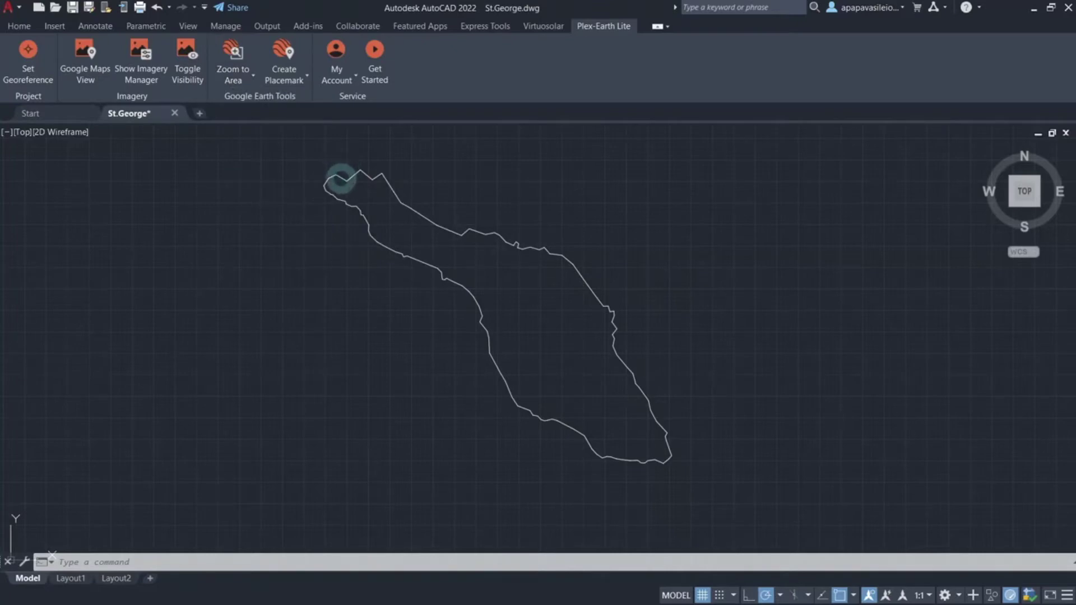
{"action": "left_click", "coordinate": [347, 181]}
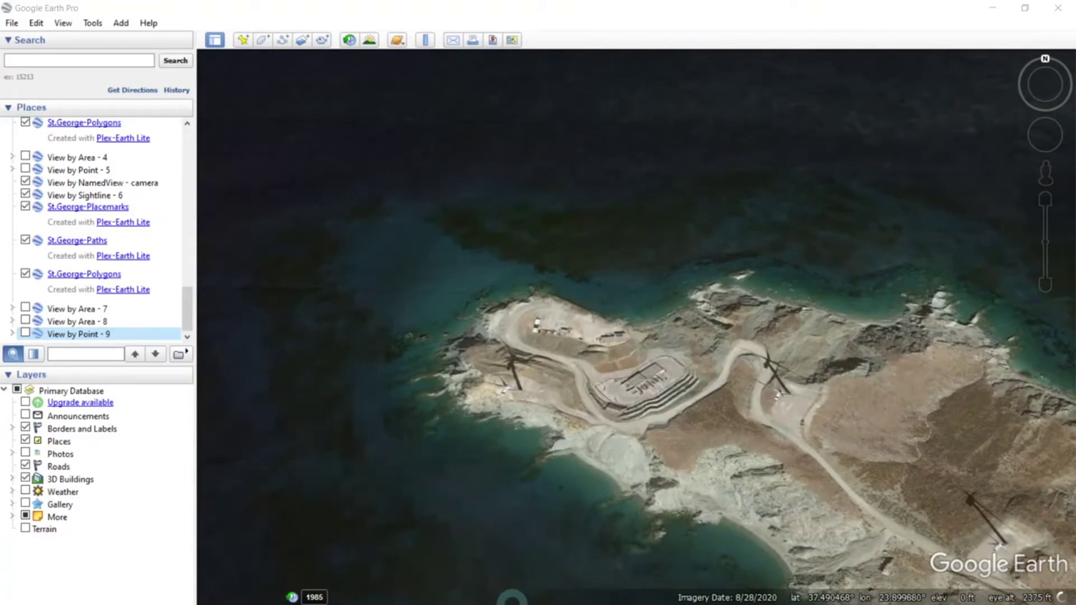
Step: Return to the AutoCAD drawing after reviewing the northwest-tip close-up
{"action": "key", "text": "alt+Tab"}
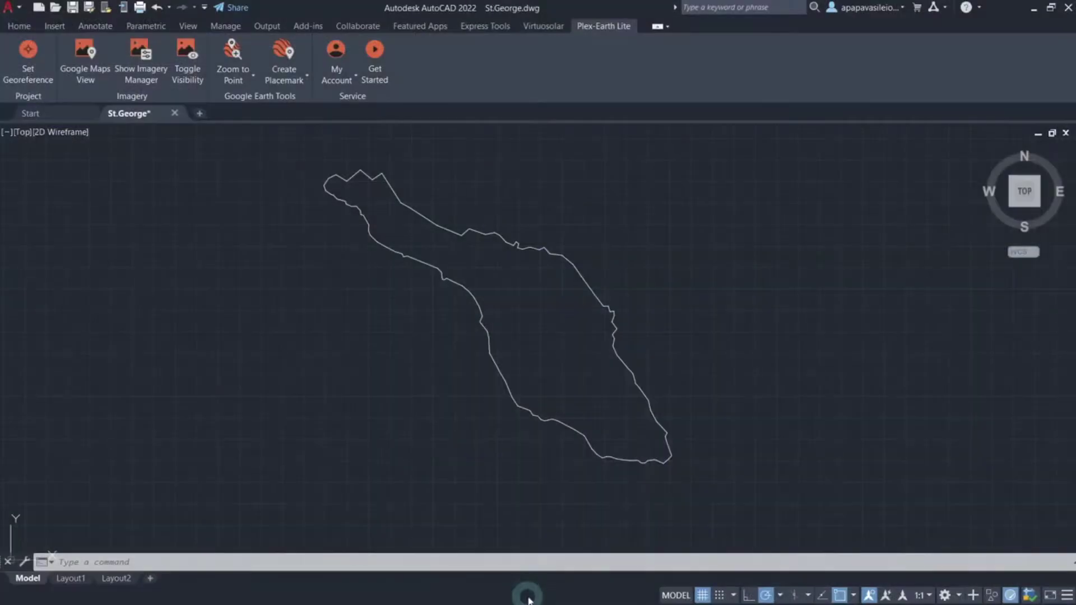
Step: Add a camera named 'camera' near the island's northwest end, with a picked target point
{"action": "left_click", "coordinate": [234, 81]}
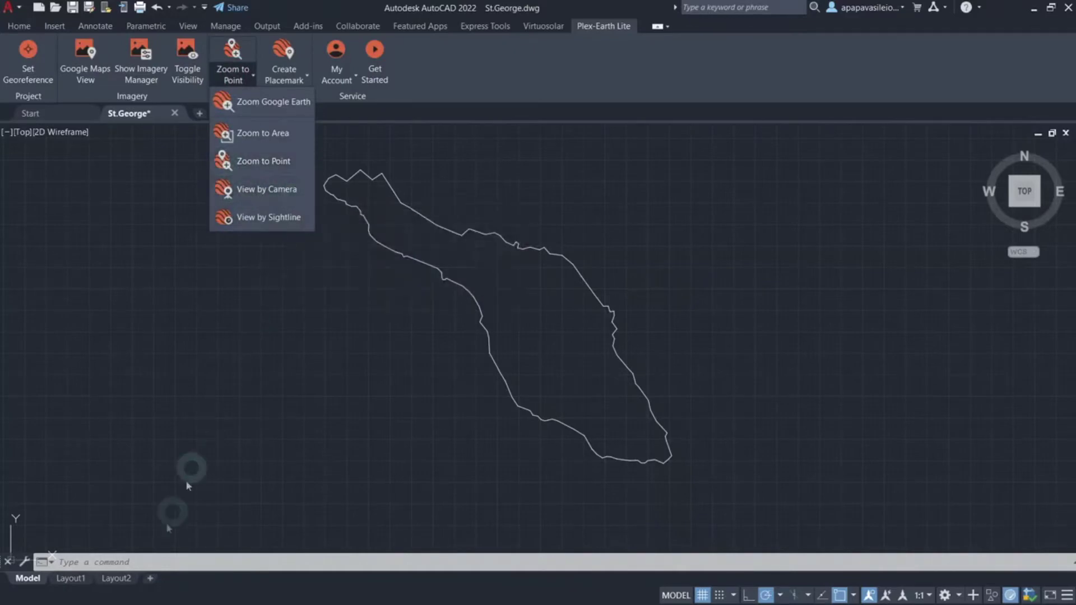
{"action": "left_click", "coordinate": [145, 563]}
{"action": "type", "text": "camera"}
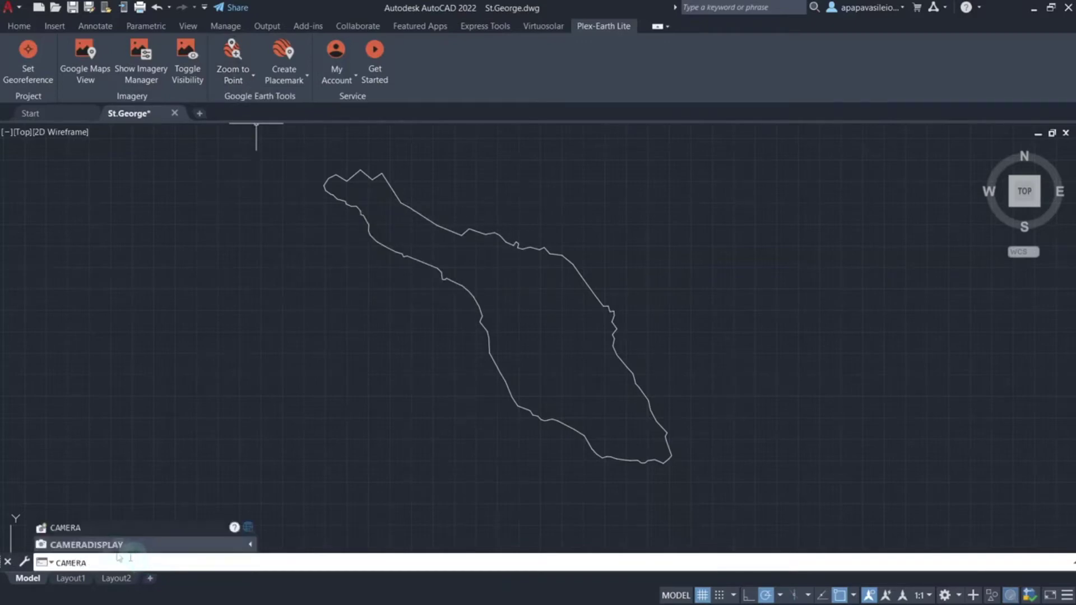
{"action": "left_click", "coordinate": [81, 528]}
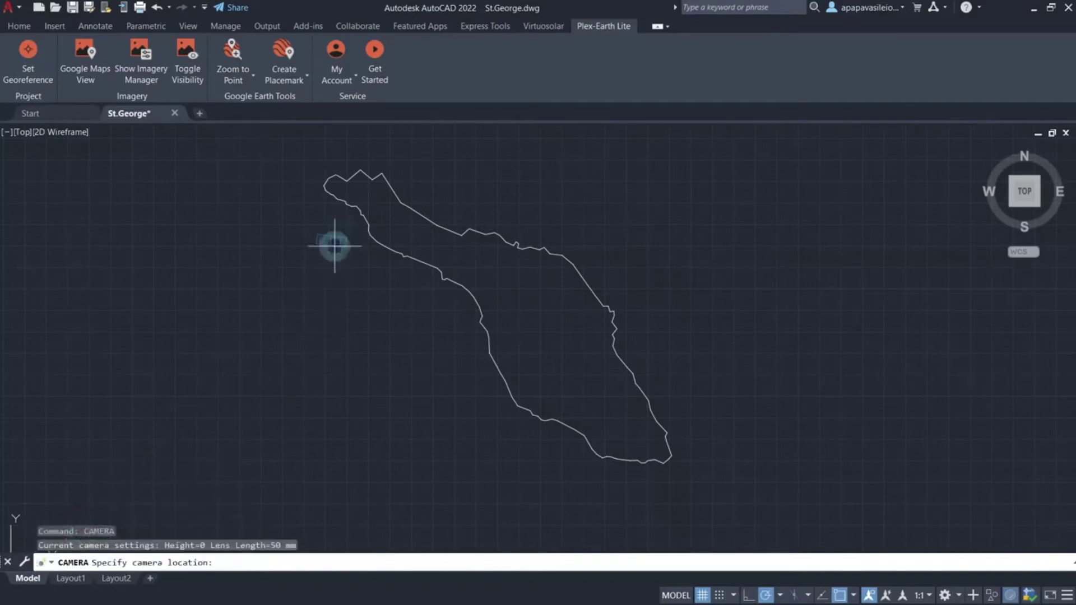
{"action": "left_click", "coordinate": [347, 181]}
{"action": "left_click", "coordinate": [324, 355]}
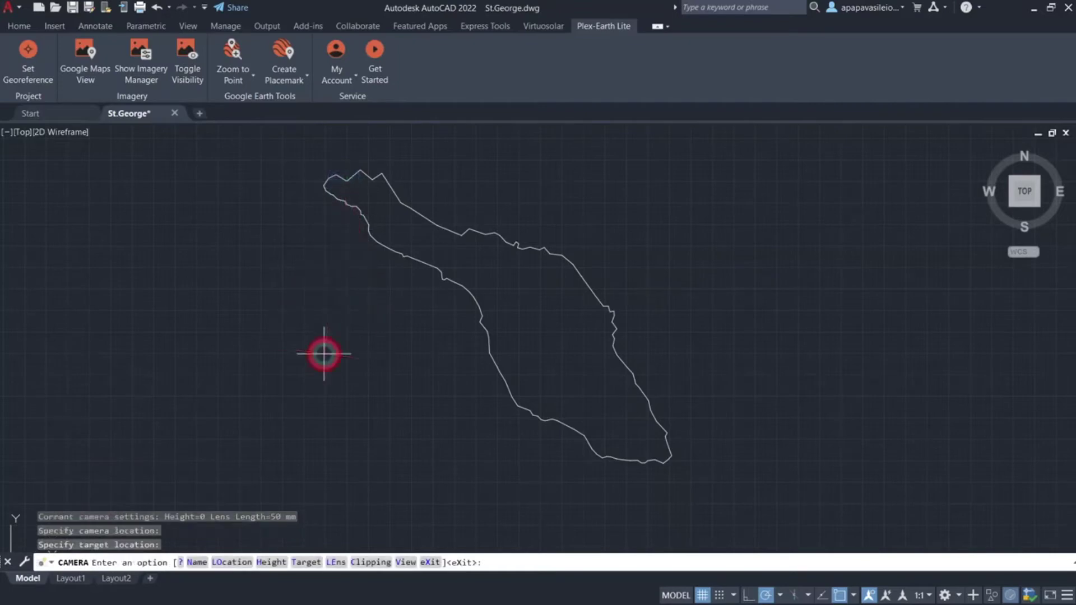
{"action": "left_click", "coordinate": [197, 562]}
{"action": "type", "text": "camer"}
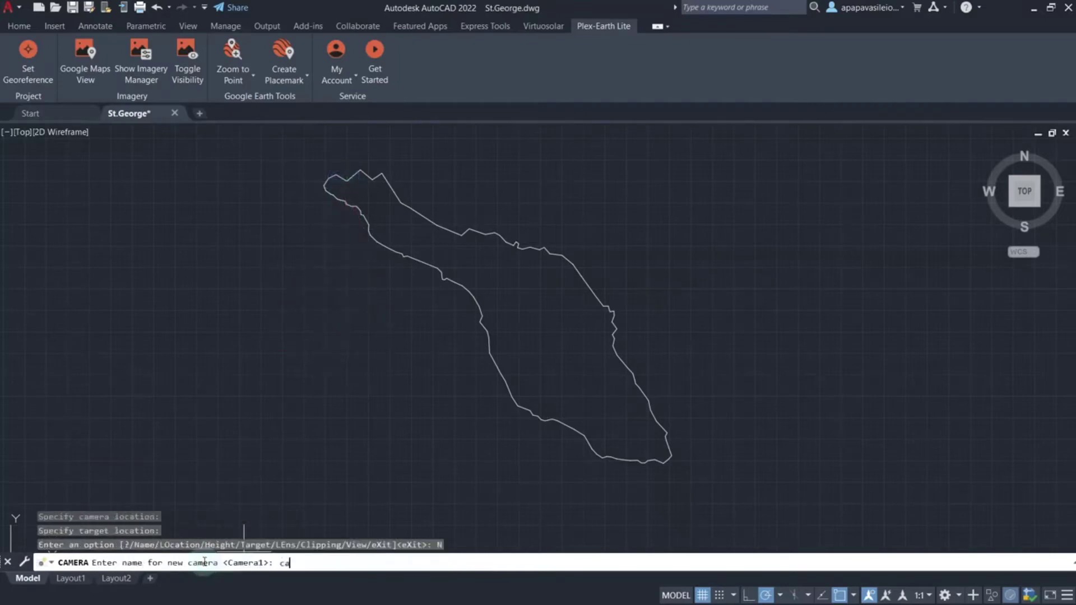
{"action": "type", "text": "a"}
{"action": "key", "text": "Return"}
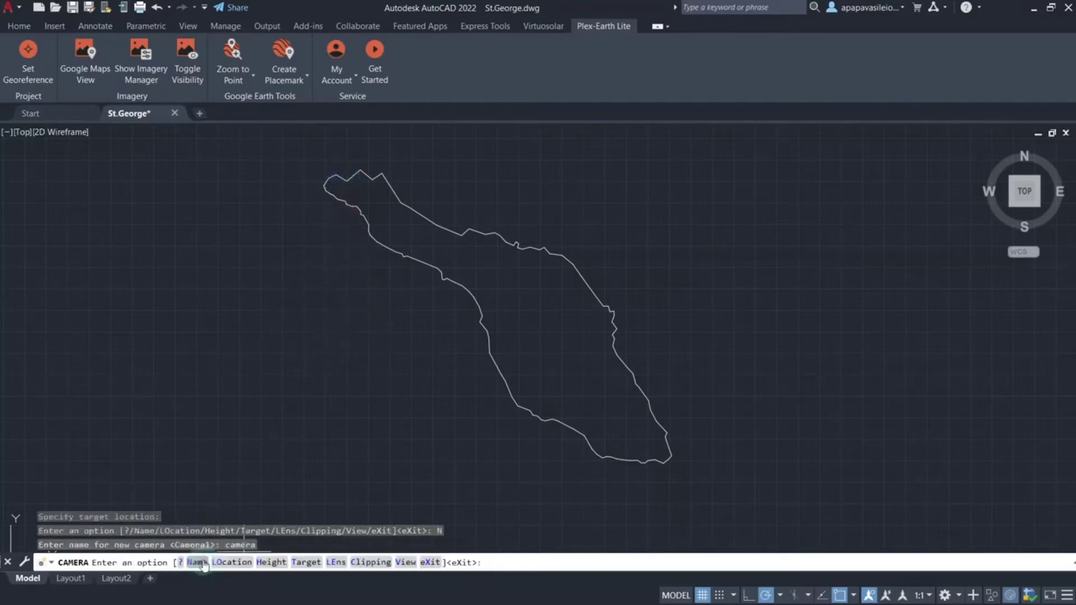
{"action": "key", "text": "Return"}
Step: Send the 'camera' named view to Google Earth as View by Camera
{"action": "left_click", "coordinate": [225, 80]}
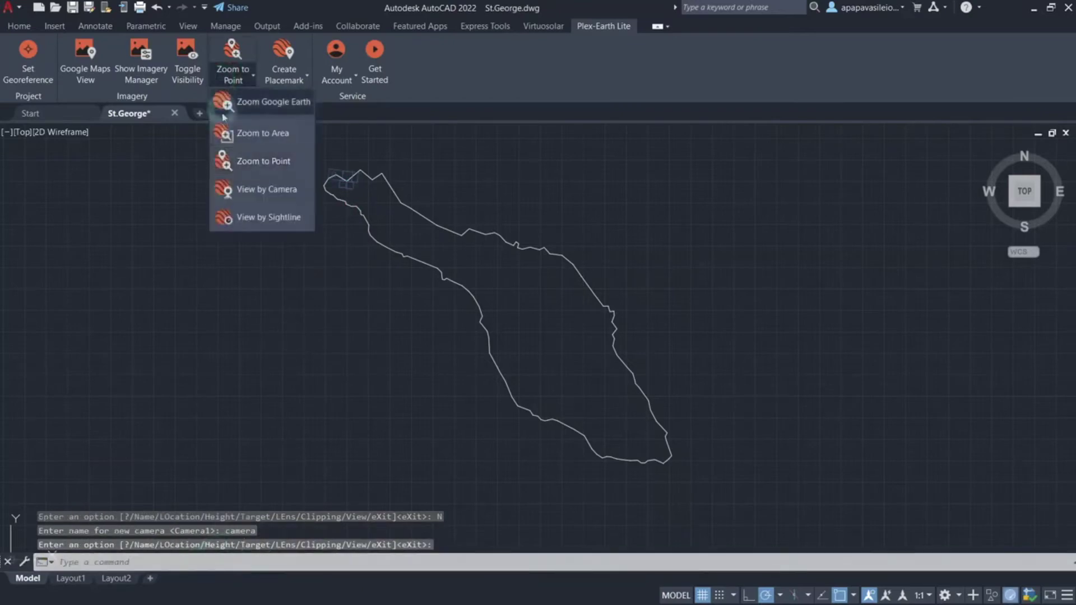
{"action": "left_click", "coordinate": [281, 199]}
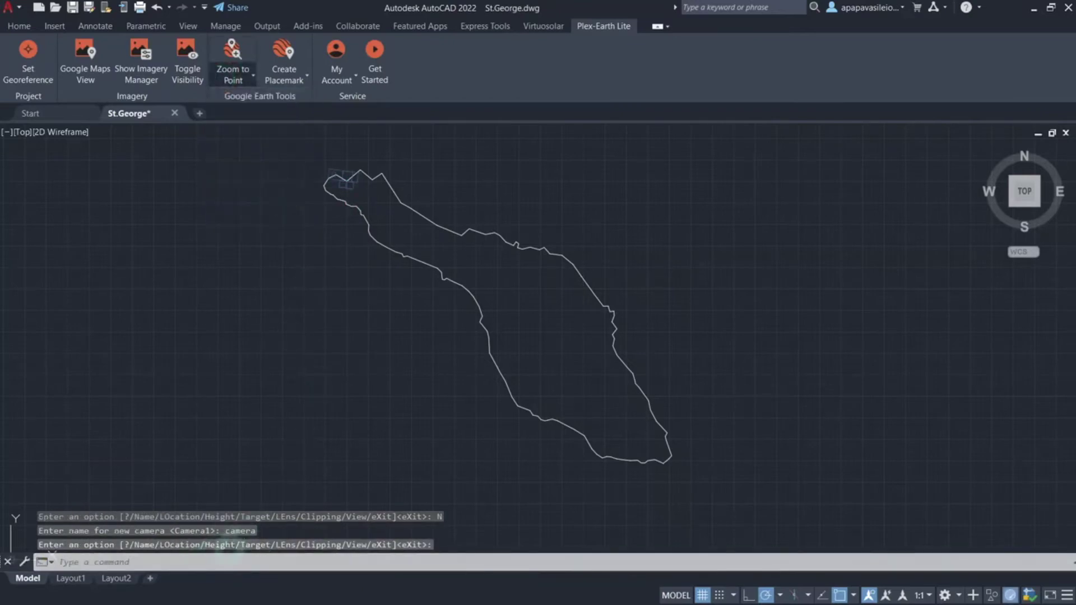
{"action": "left_click", "coordinate": [217, 563]}
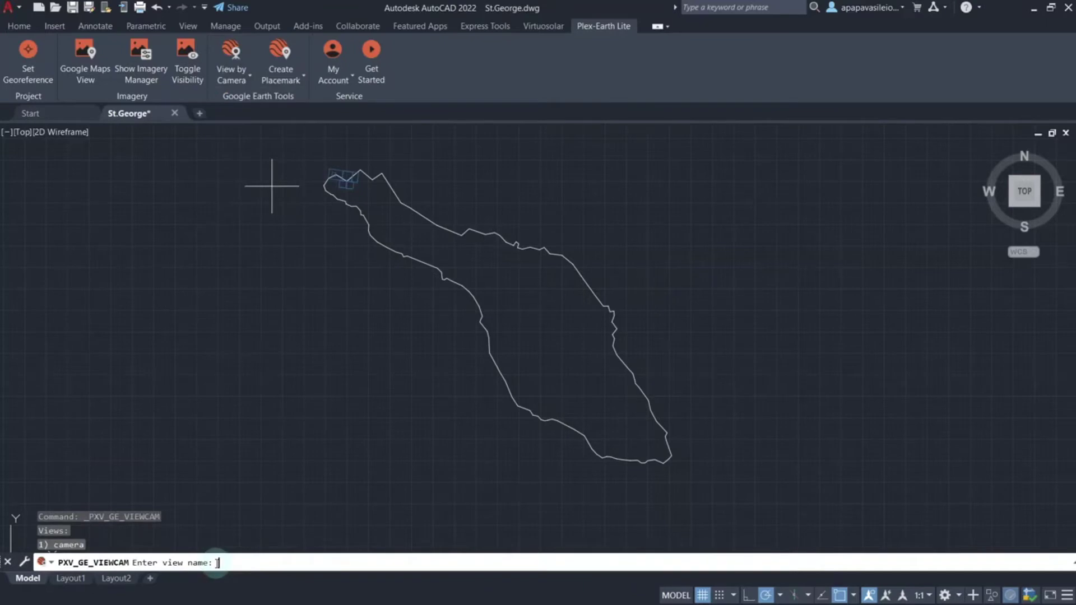
{"action": "type", "text": "camera"}
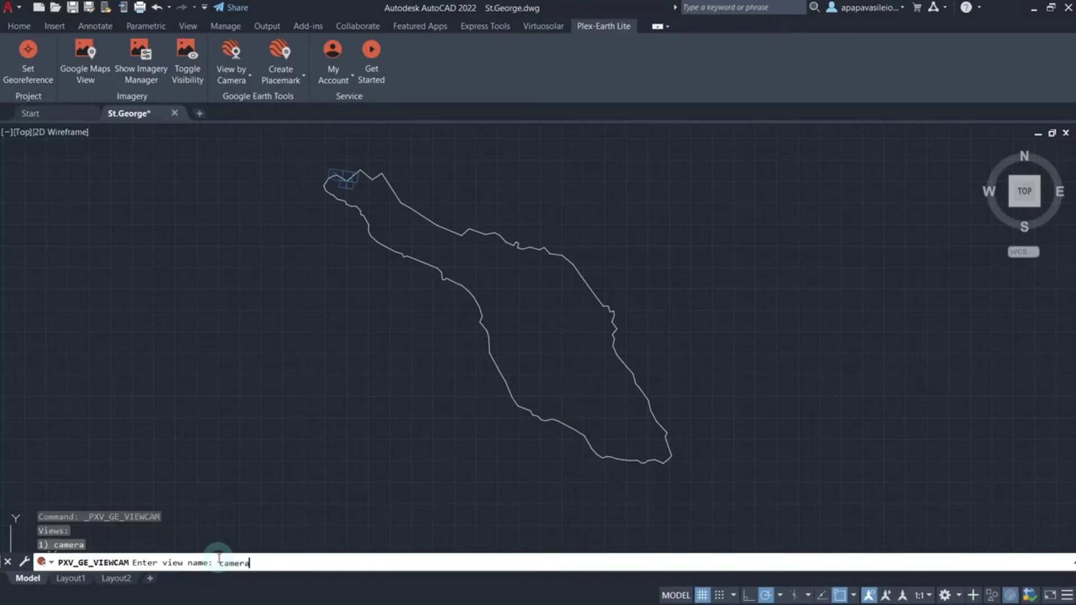
{"action": "key", "text": "Return"}
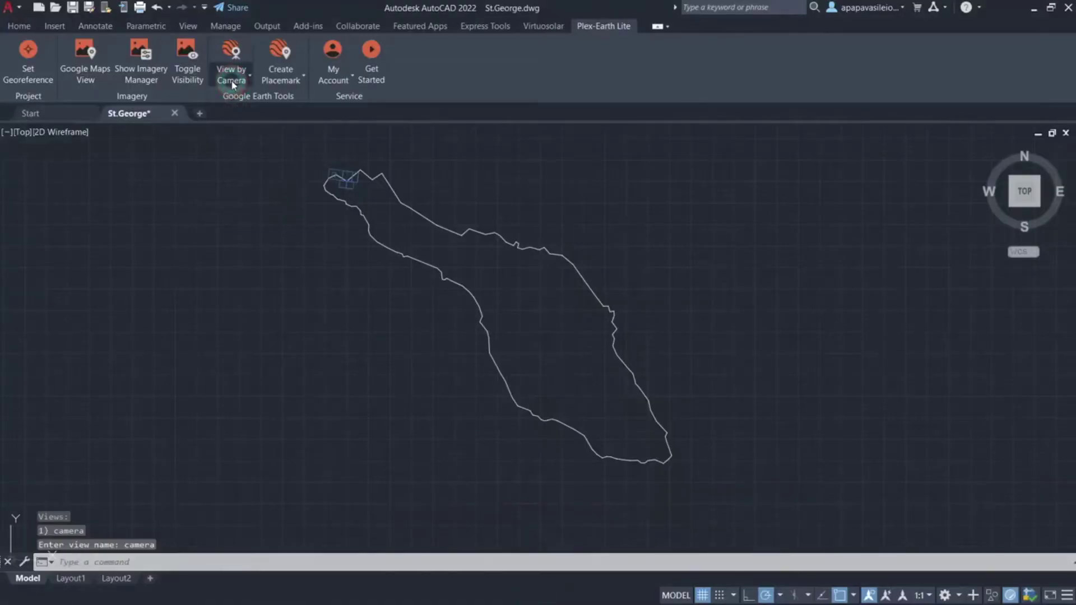
{"action": "left_click", "coordinate": [232, 76]}
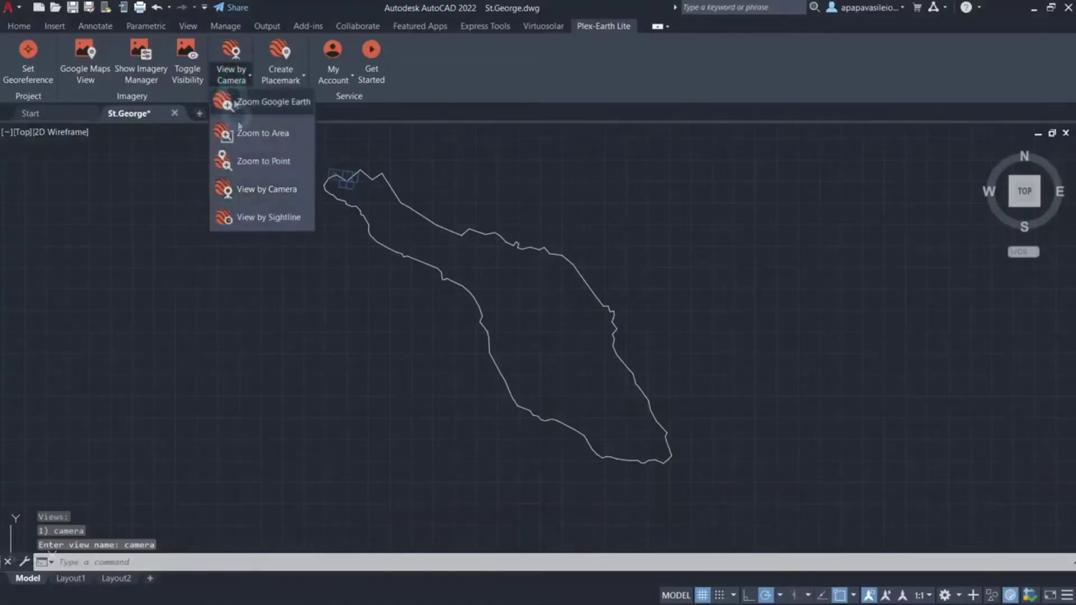
Step: Send a sightline view from the northwest tip with 1.8 eye height, looking North
{"action": "left_click", "coordinate": [295, 218]}
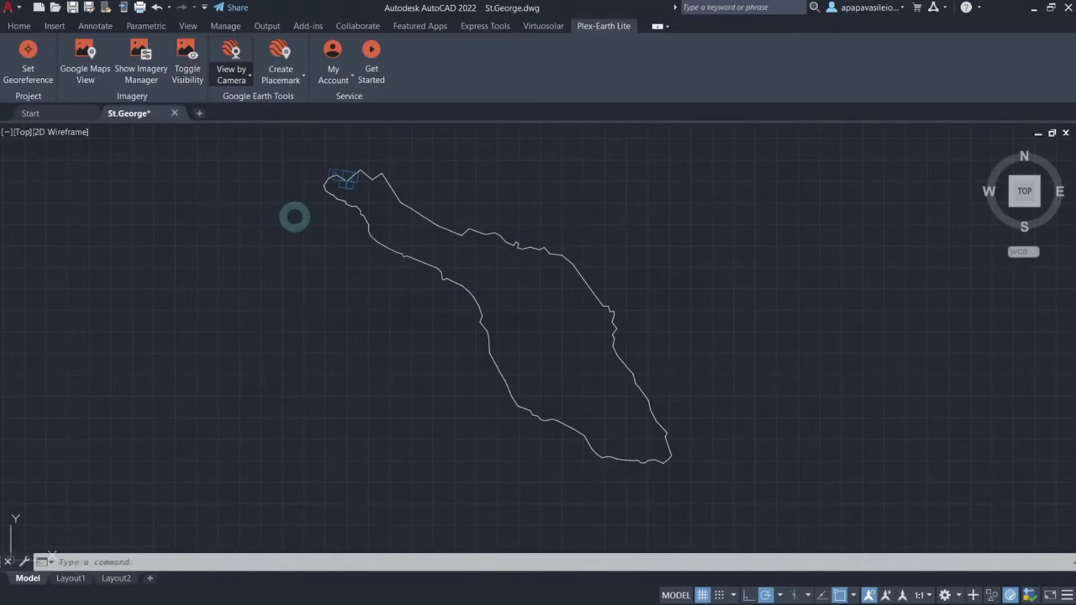
{"action": "left_click", "coordinate": [382, 174]}
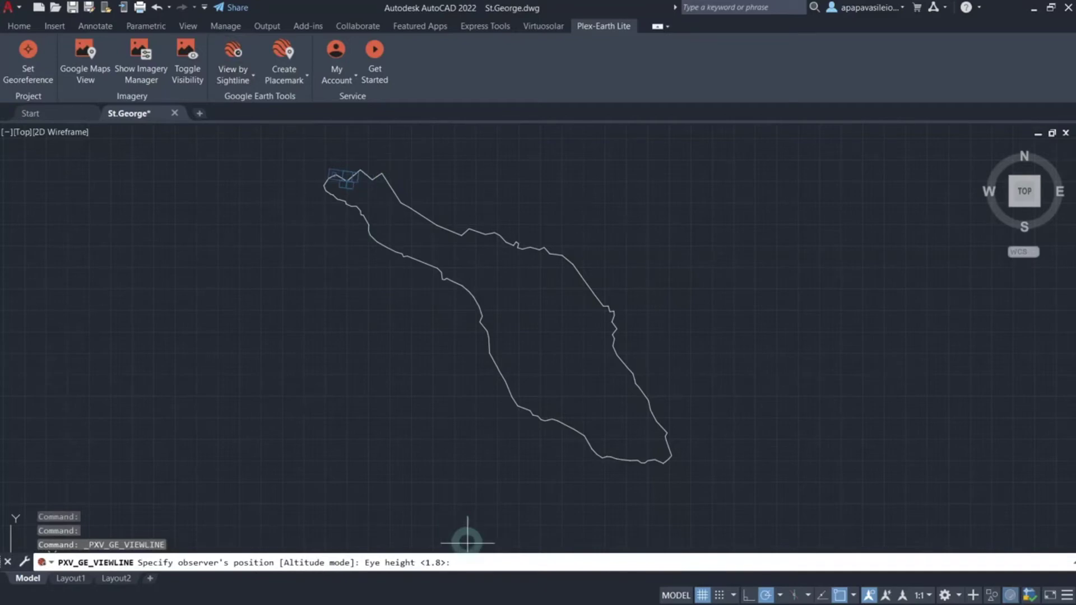
{"action": "left_click", "coordinate": [472, 562]}
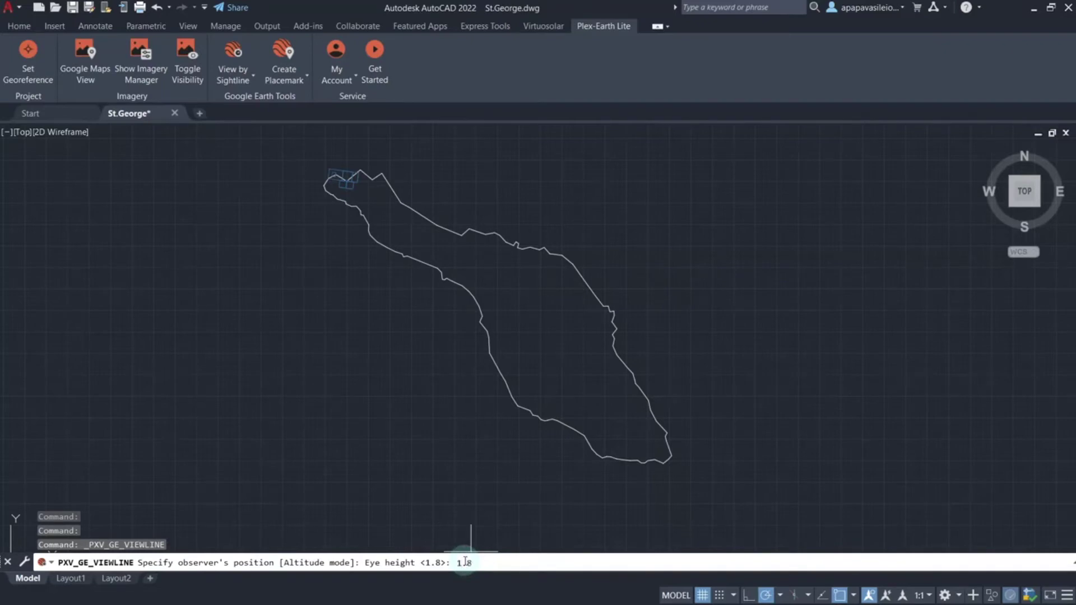
{"action": "key", "text": "Return"}
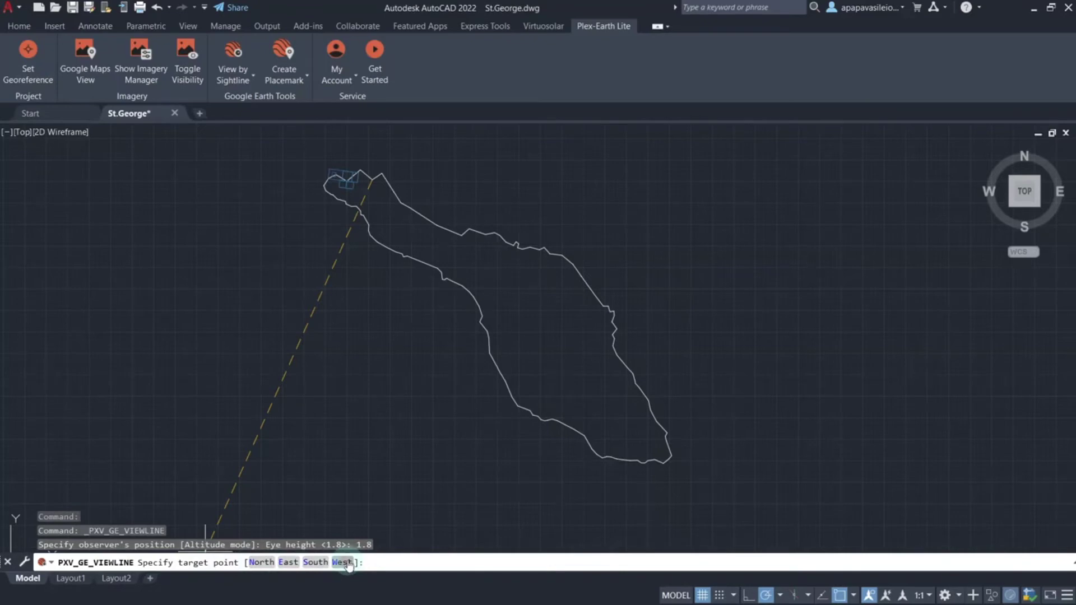
{"action": "left_click", "coordinate": [262, 563]}
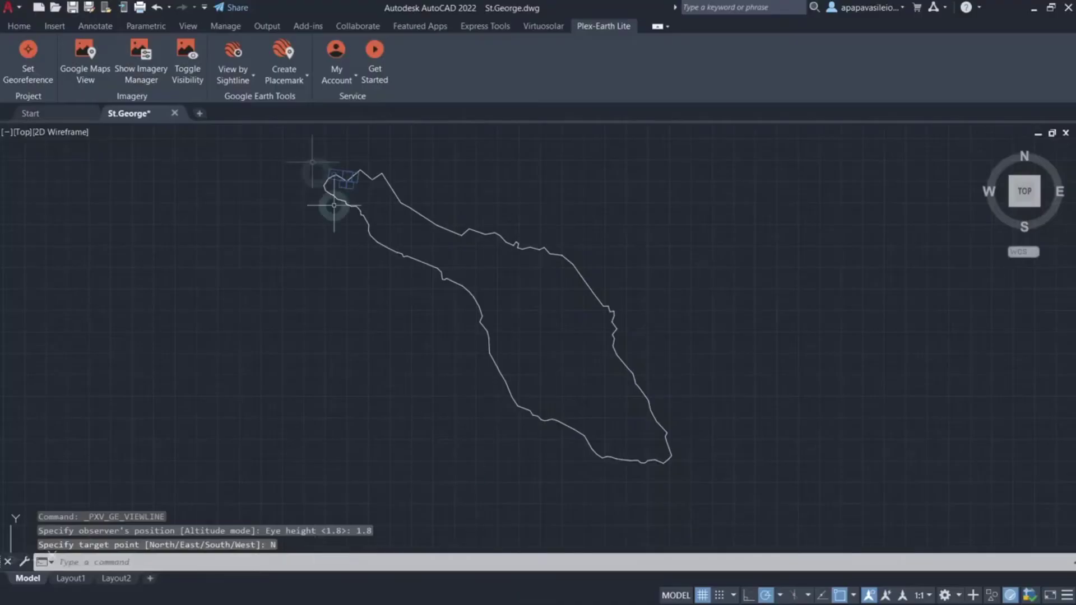
{"action": "left_click", "coordinate": [291, 76]}
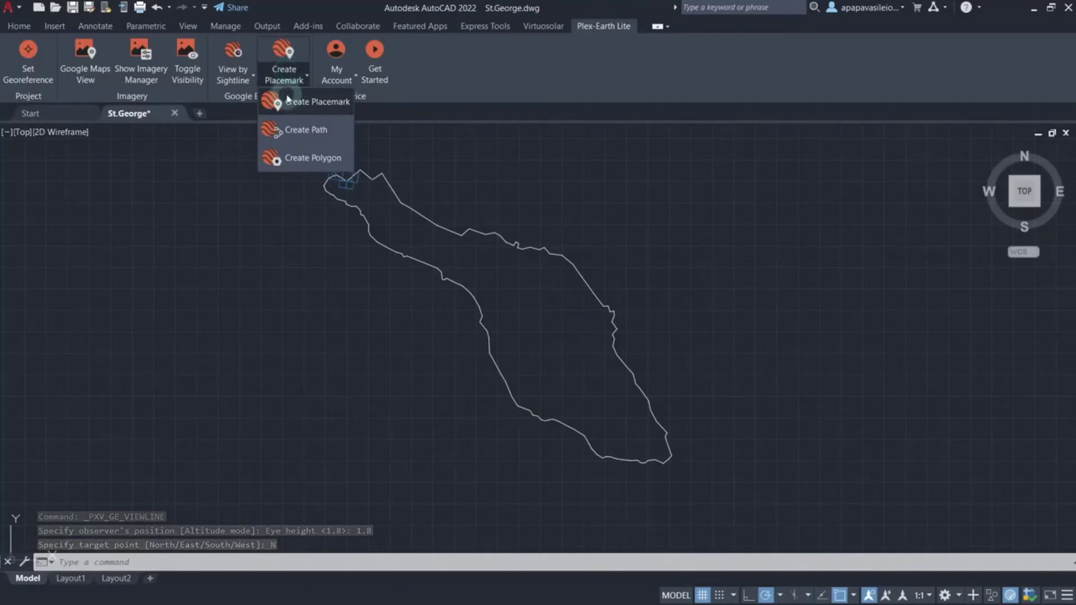
Step: Place a placemark named 'placemark' just north of the island's northwest tip
{"action": "left_click", "coordinate": [317, 100]}
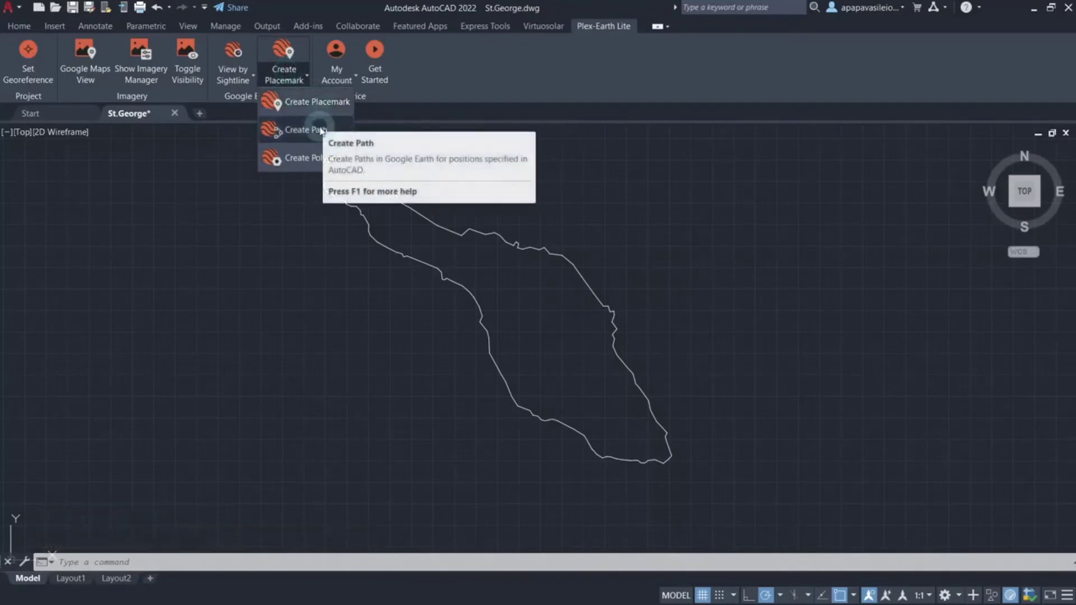
{"action": "left_click", "coordinate": [306, 104]}
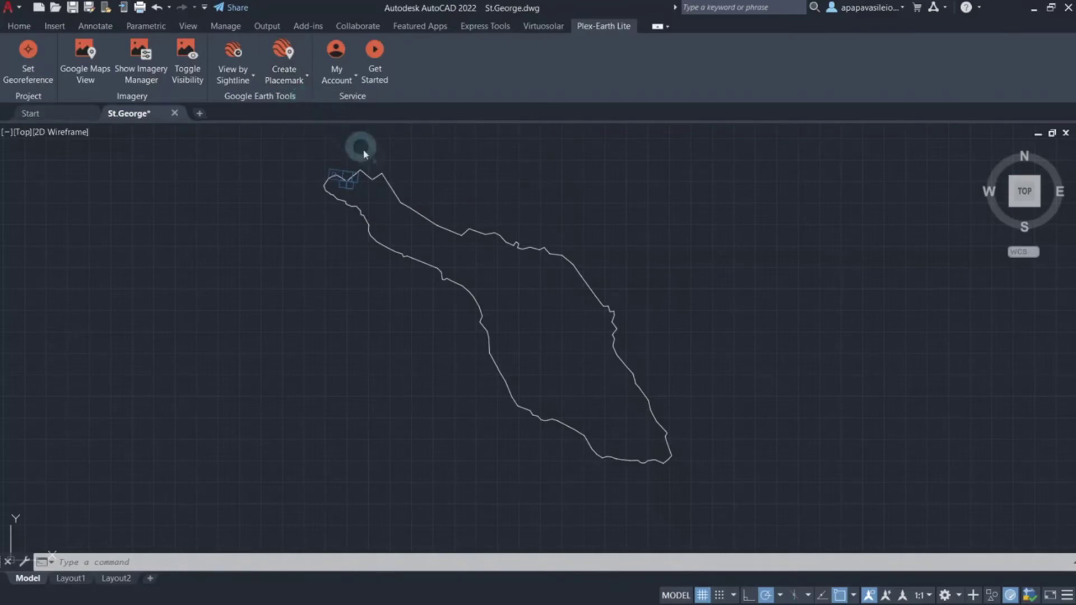
{"action": "left_click", "coordinate": [370, 179]}
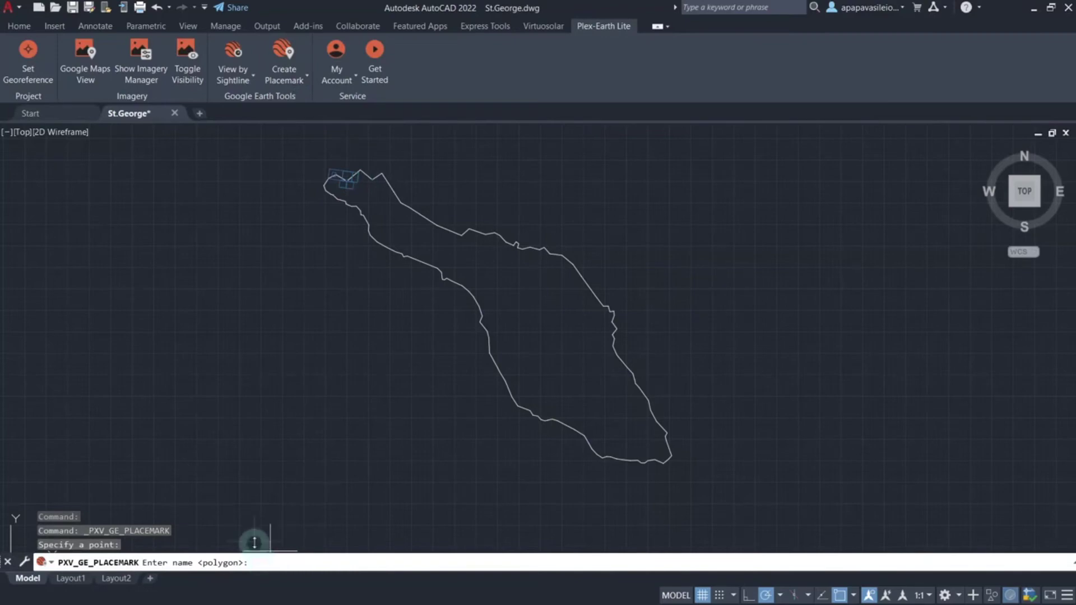
{"action": "type", "text": "placemark"}
{"action": "key", "text": "Return"}
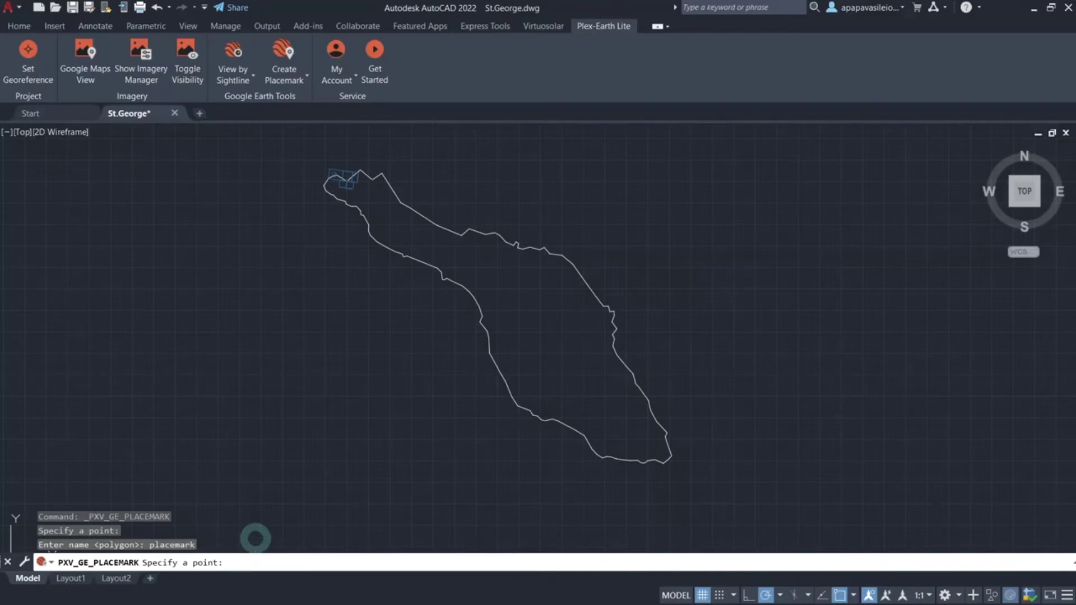
{"action": "key", "text": "Return"}
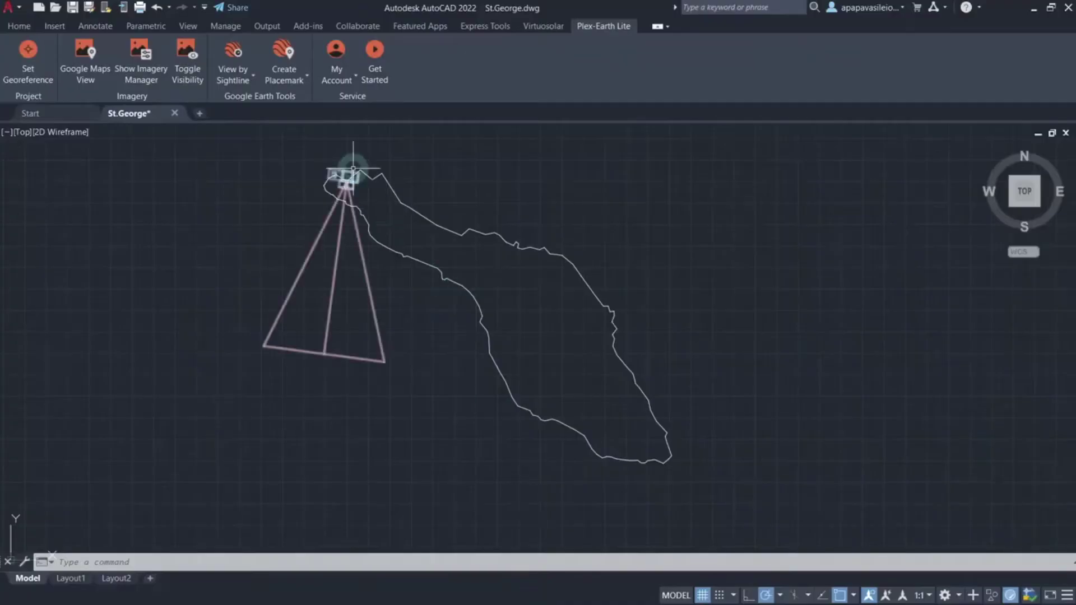
Step: Back in AutoCAD, open the list of Google Earth features to create
{"action": "left_click", "coordinate": [292, 74]}
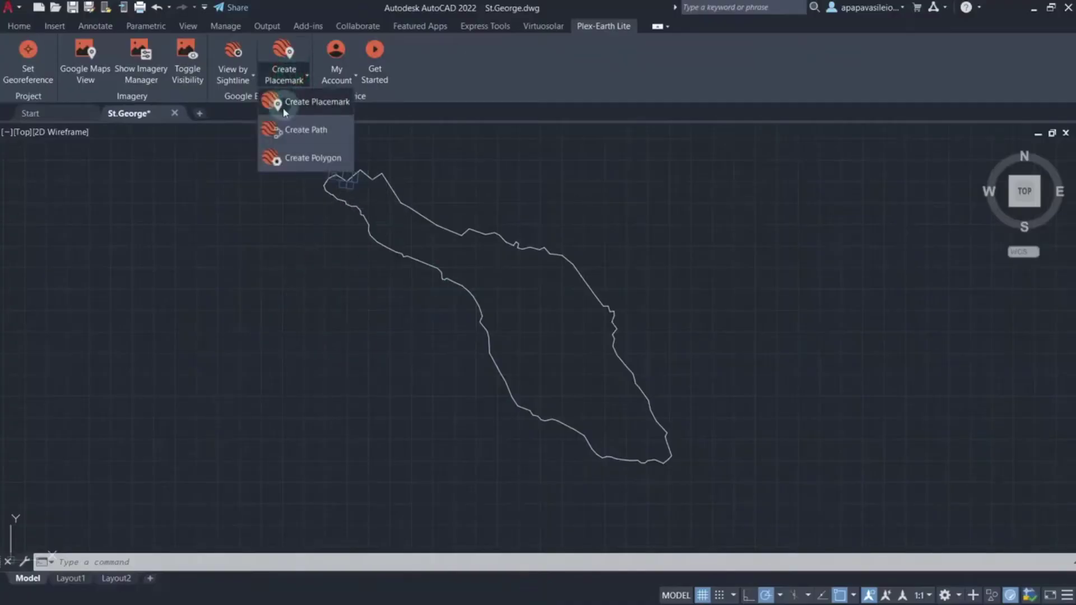
Step: Draw an eight-point path along the island's southwest coast ending near the southern tip
{"action": "left_click", "coordinate": [322, 129]}
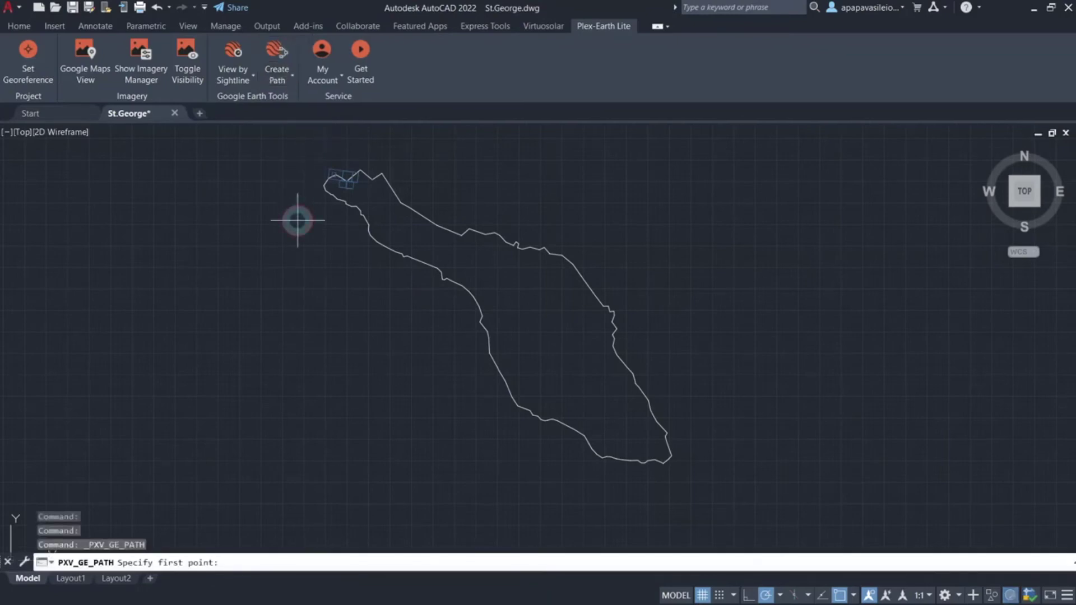
{"action": "left_click", "coordinate": [334, 228]}
{"action": "left_click", "coordinate": [344, 233]}
{"action": "left_click", "coordinate": [367, 279]}
{"action": "left_click", "coordinate": [434, 302]}
{"action": "left_click", "coordinate": [465, 325]}
{"action": "left_click", "coordinate": [465, 371]}
{"action": "left_click", "coordinate": [481, 423]}
{"action": "left_click", "coordinate": [563, 453]}
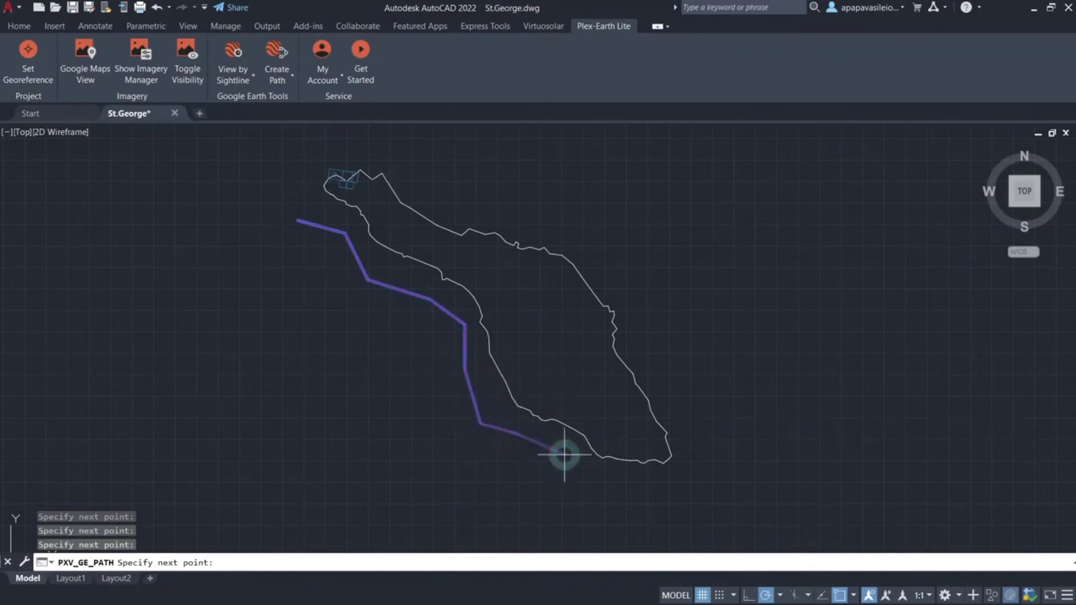
{"action": "key", "text": "Return"}
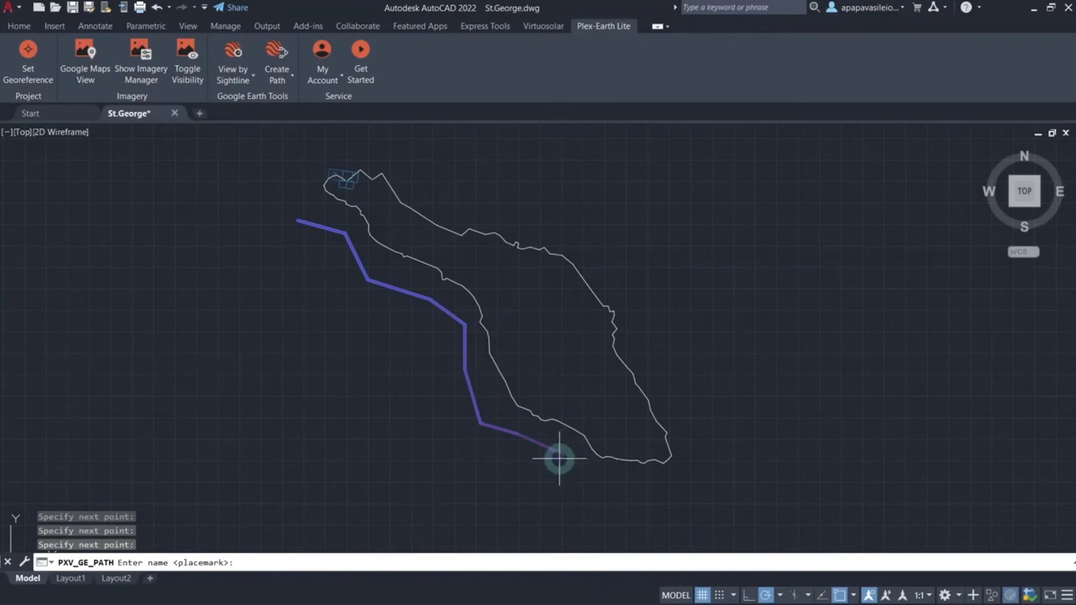
Step: Name the new path 'path' to send it to Google Earth
{"action": "left_click", "coordinate": [291, 562]}
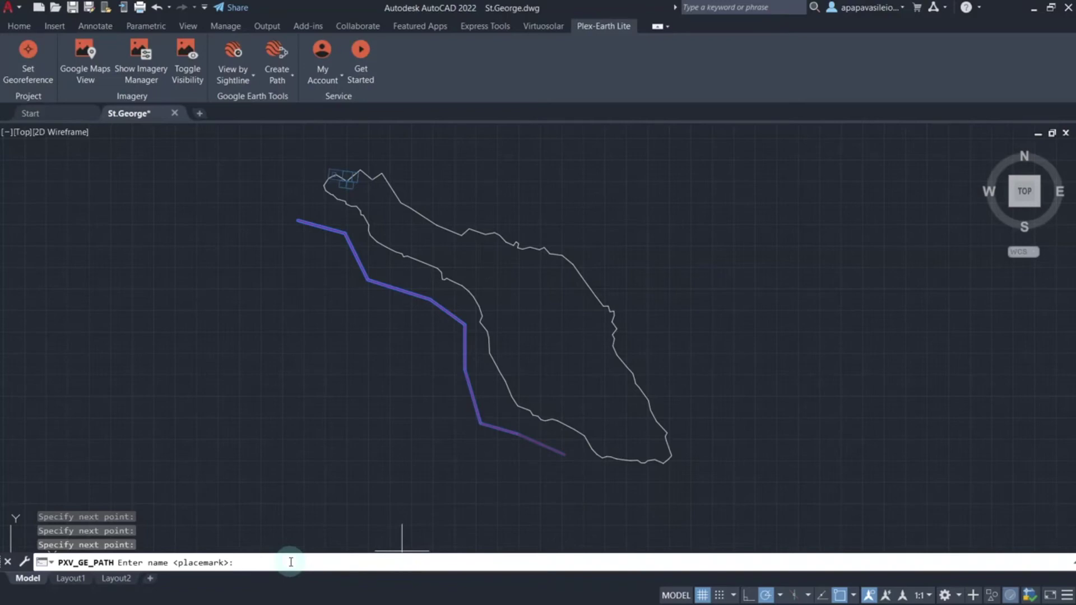
{"action": "type", "text": "path"}
{"action": "key", "text": "Return"}
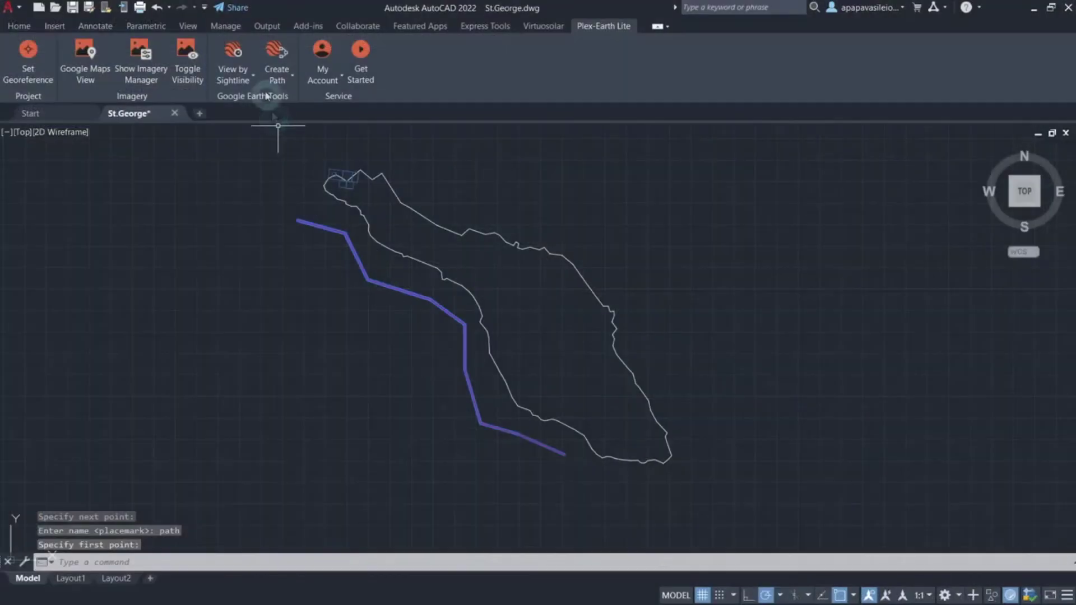
Step: Back in AutoCAD, open the dropdown listing the Google Earth features to create
{"action": "left_click", "coordinate": [277, 72]}
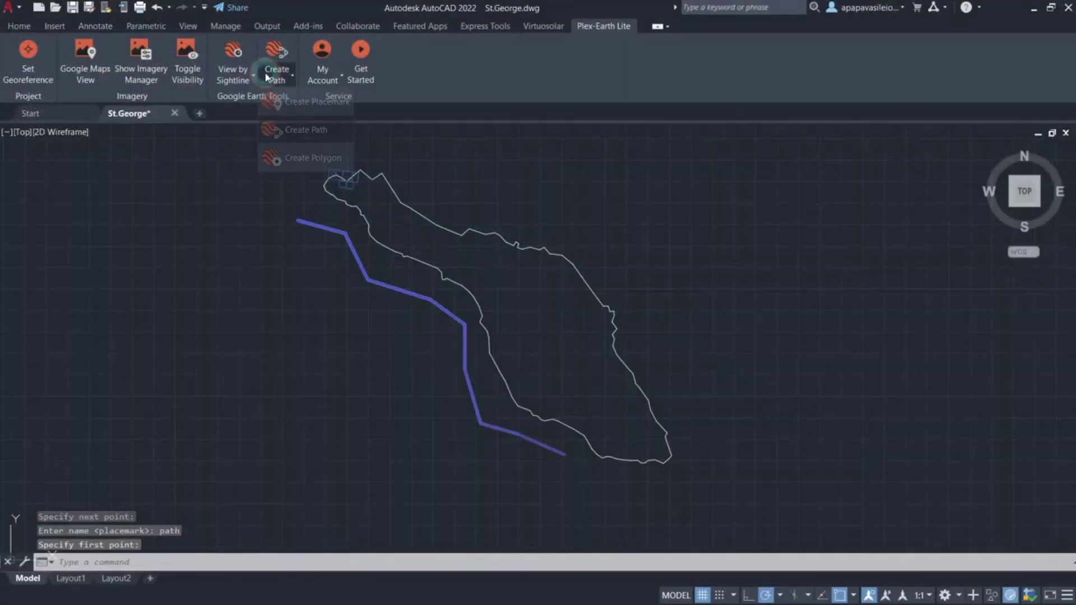
Step: Draw a six-corner polygon inside the middle of the St.George island outline
{"action": "left_click", "coordinate": [336, 159]}
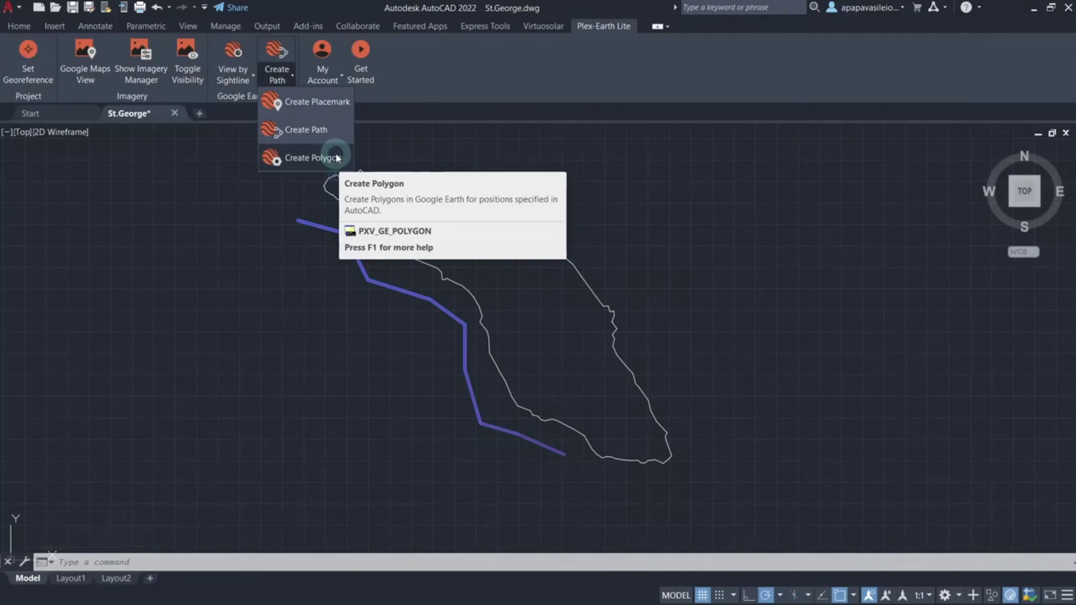
{"action": "left_click", "coordinate": [336, 160]}
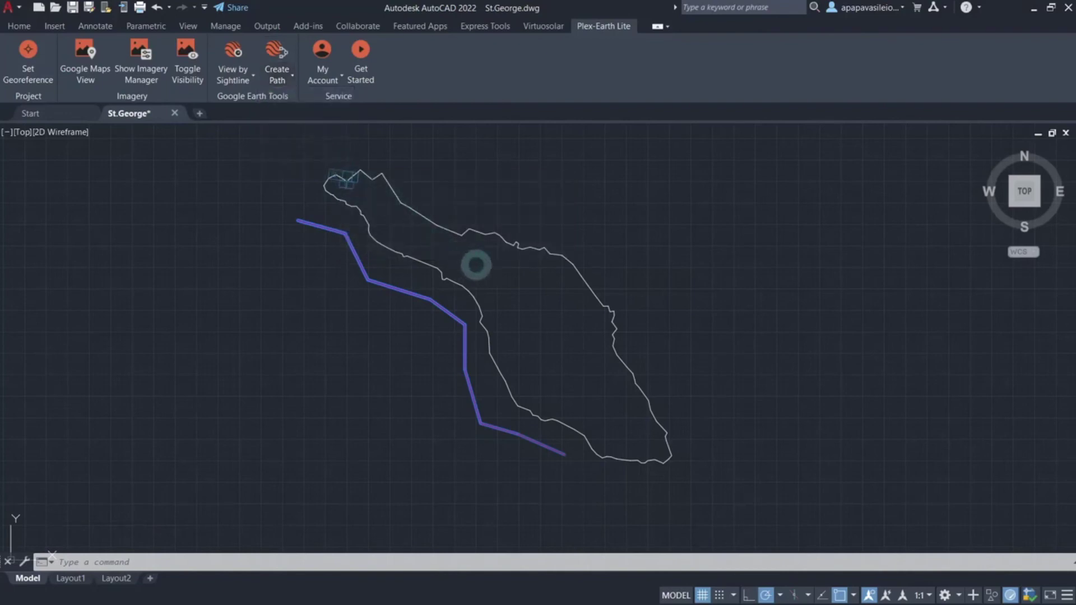
{"action": "left_click", "coordinate": [476, 265]}
{"action": "left_click", "coordinate": [538, 271]}
{"action": "left_click", "coordinate": [577, 317]}
{"action": "left_click", "coordinate": [562, 366]}
{"action": "left_click", "coordinate": [511, 356]}
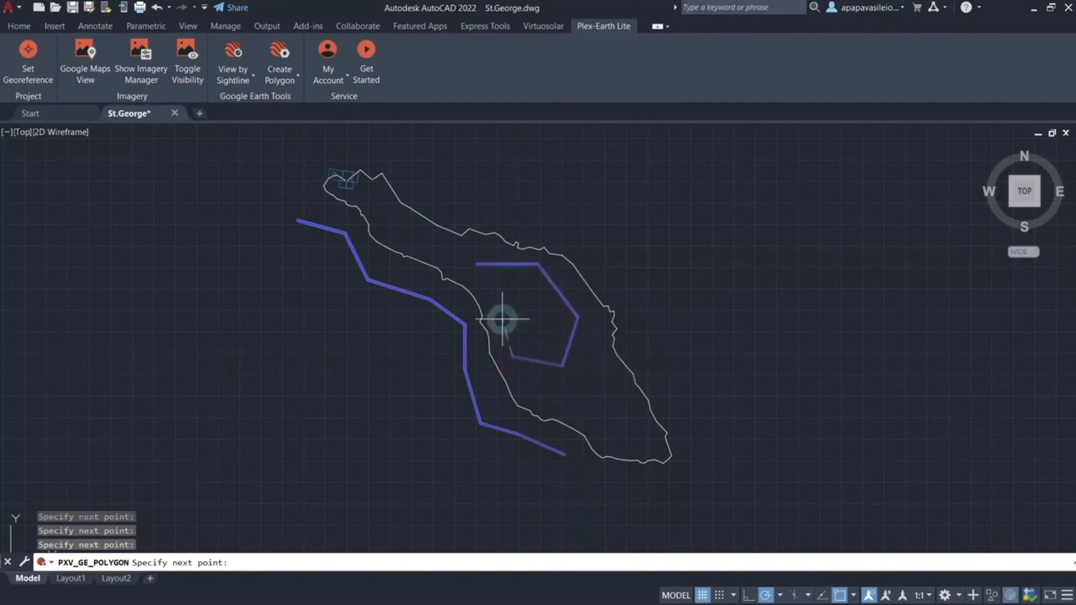
{"action": "left_click", "coordinate": [478, 275]}
{"action": "key", "text": "Return"}
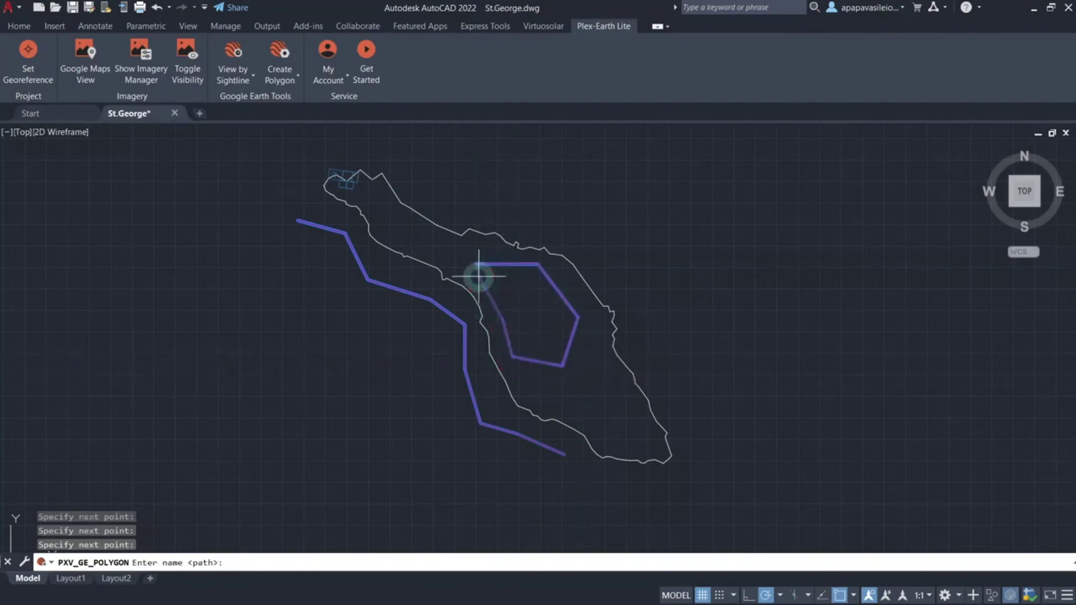
Step: Name the new polygon 'polygon' at the command line
{"action": "left_click", "coordinate": [266, 563]}
{"action": "type", "text": "polygon"}
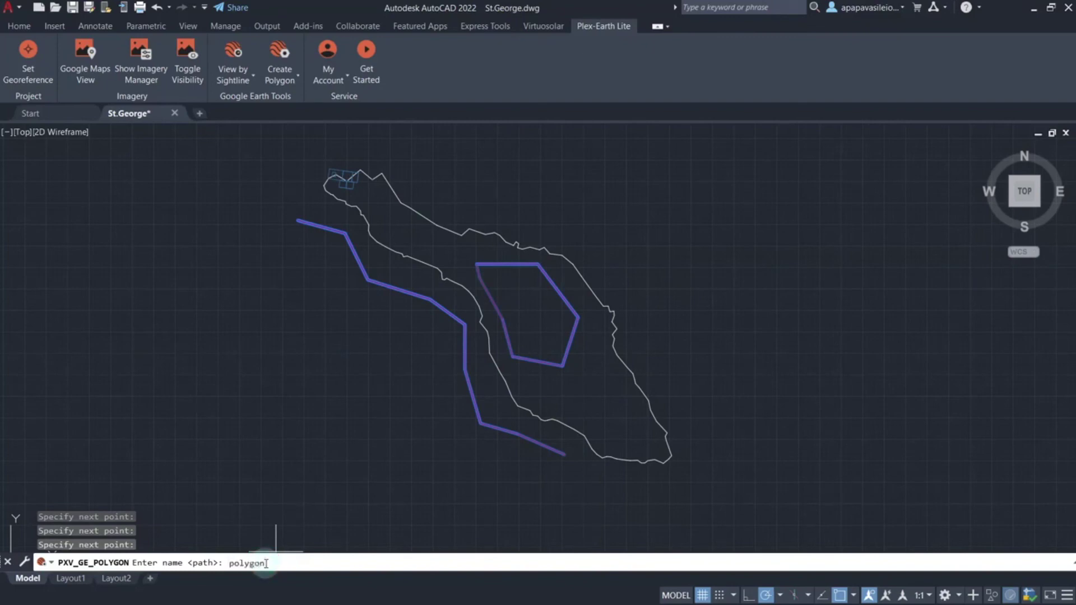
{"action": "key", "text": "Return"}
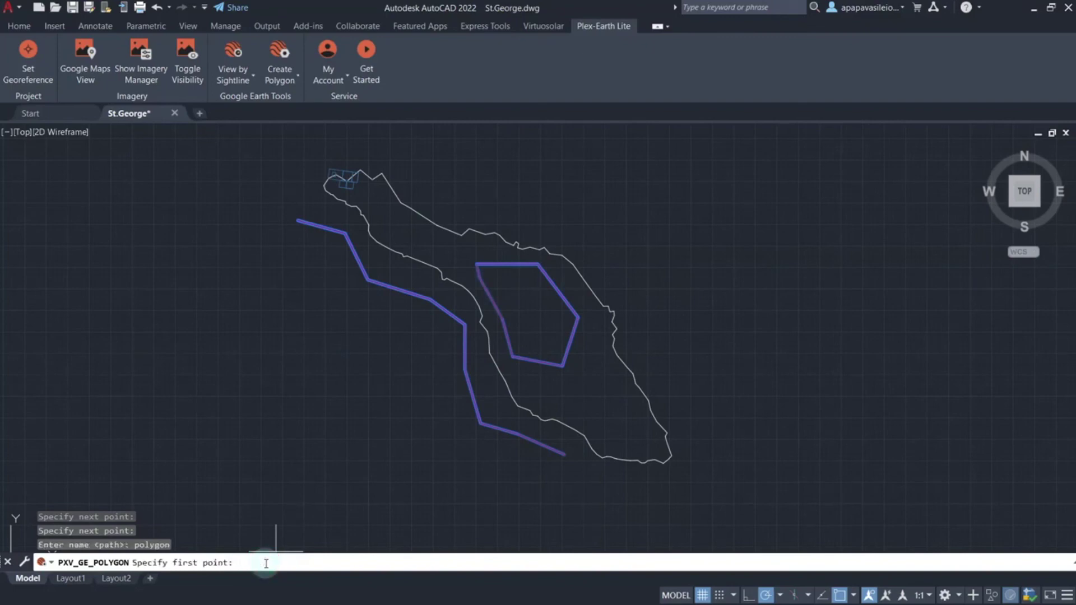